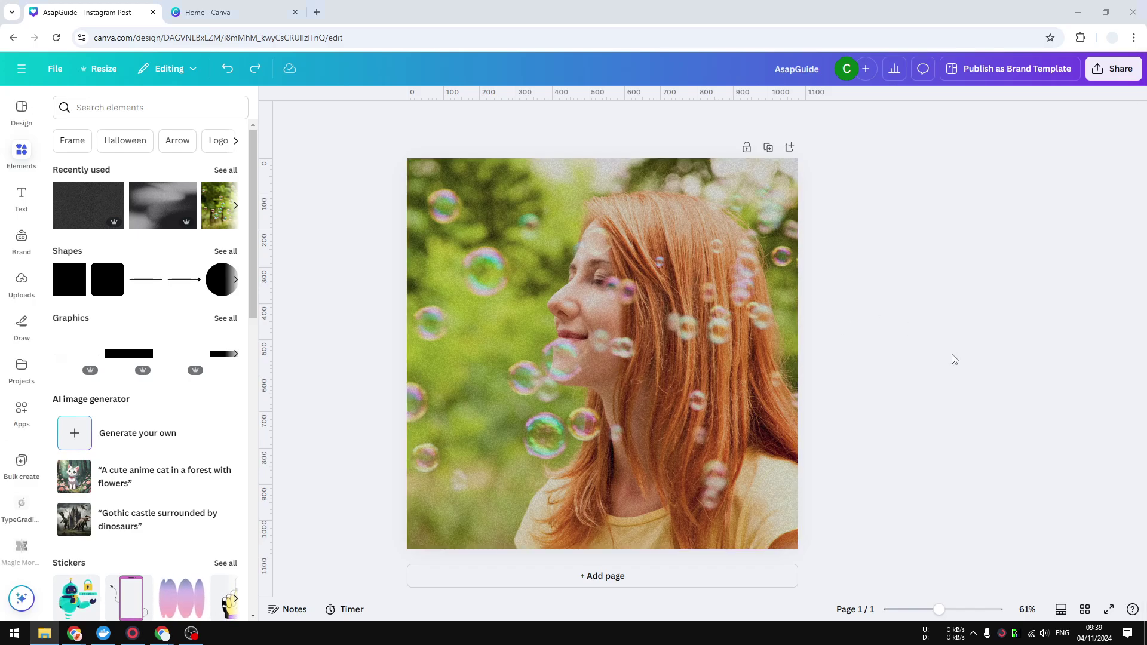
Undo and redo the grain effect for comparison, then add a blank second page.
key(ctrl+z)
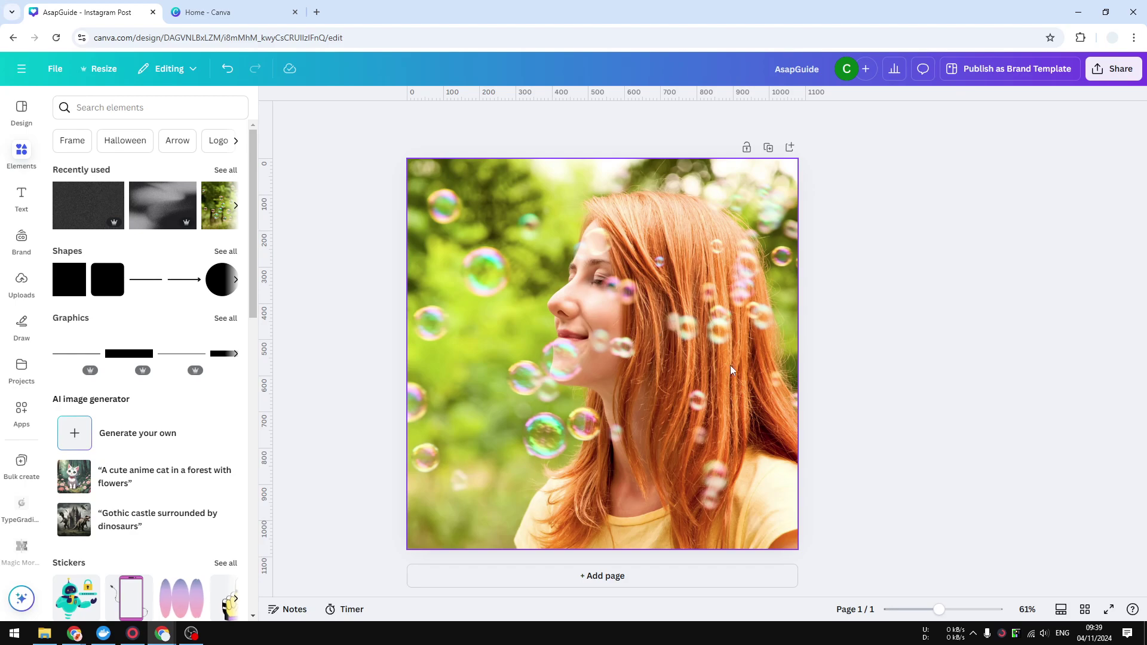
key(ctrl+z)
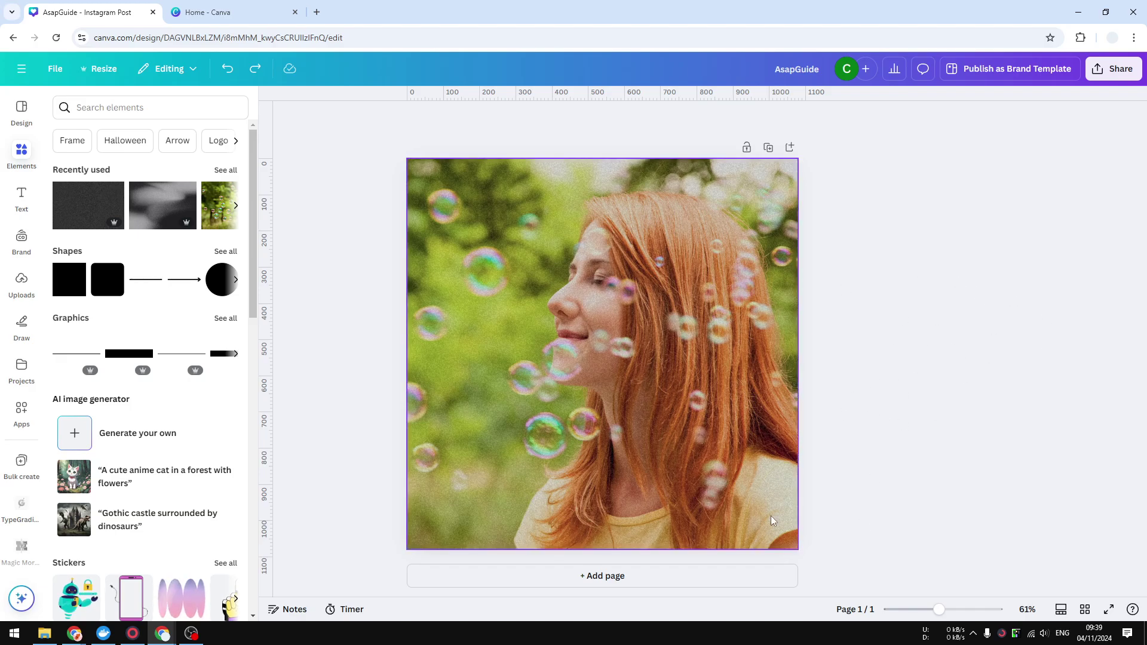
click(578, 573)
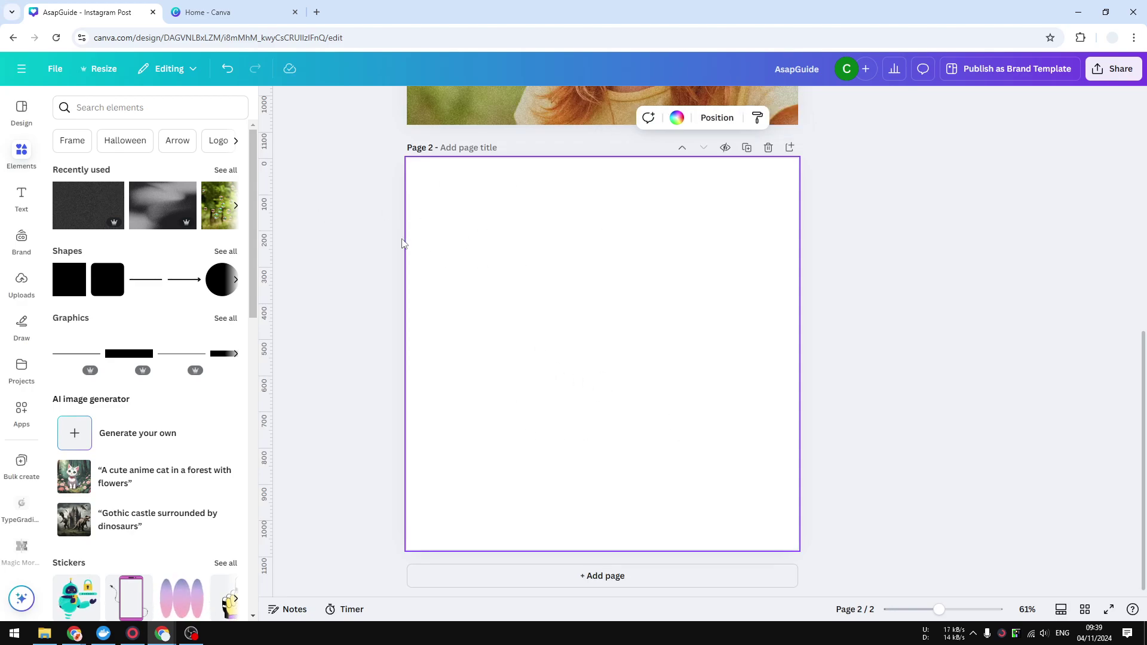
mouse_move(150, 106)
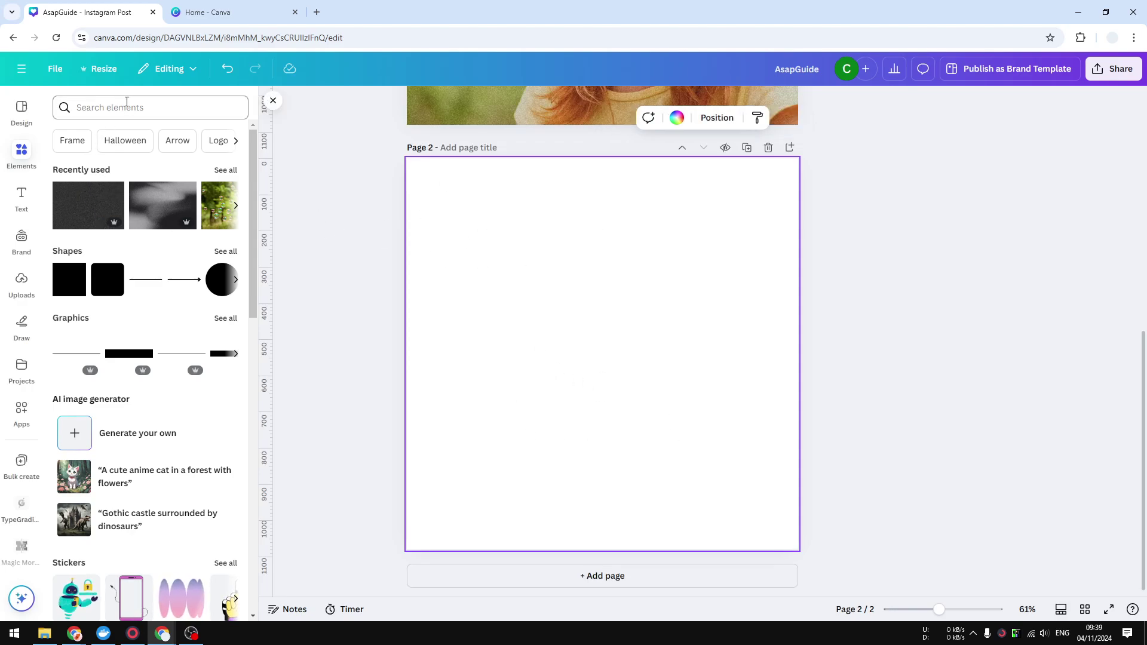
Search elements for 'girl blowing bubble' and filter the results to photos.
click(127, 106)
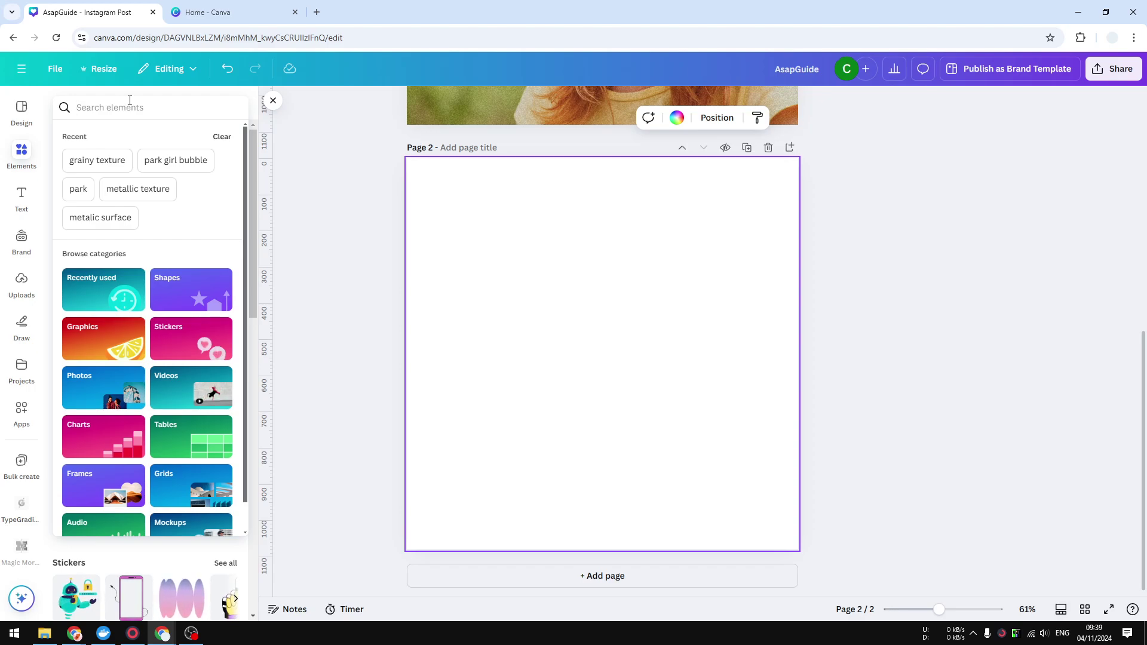
text(girl b)
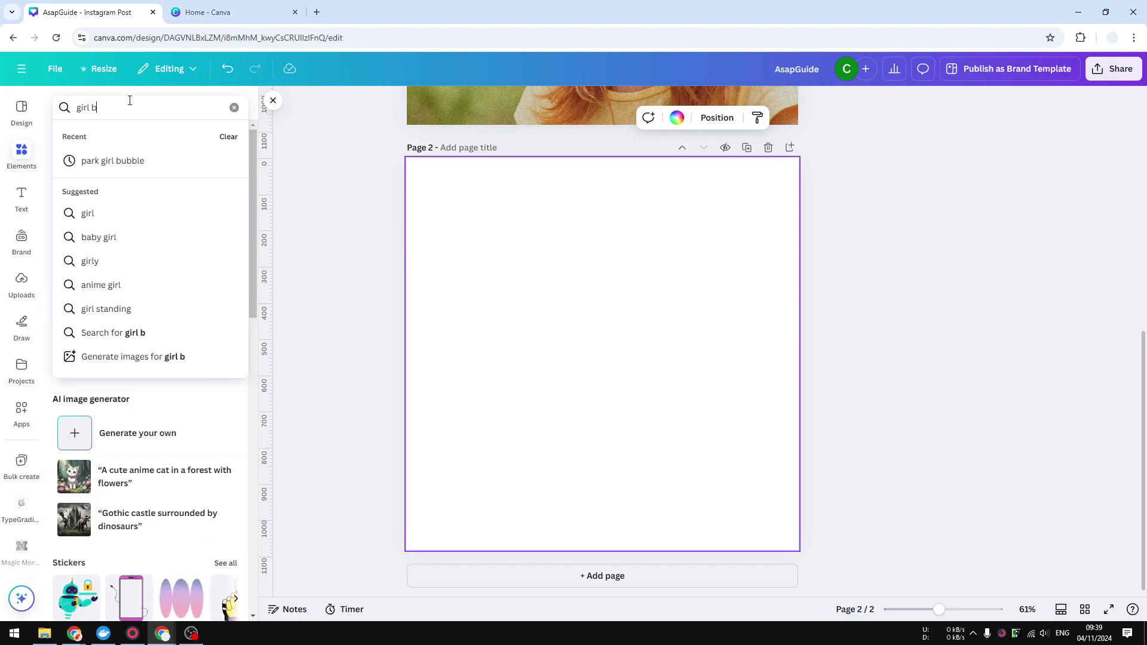
text(lowing bubble)
key(Return)
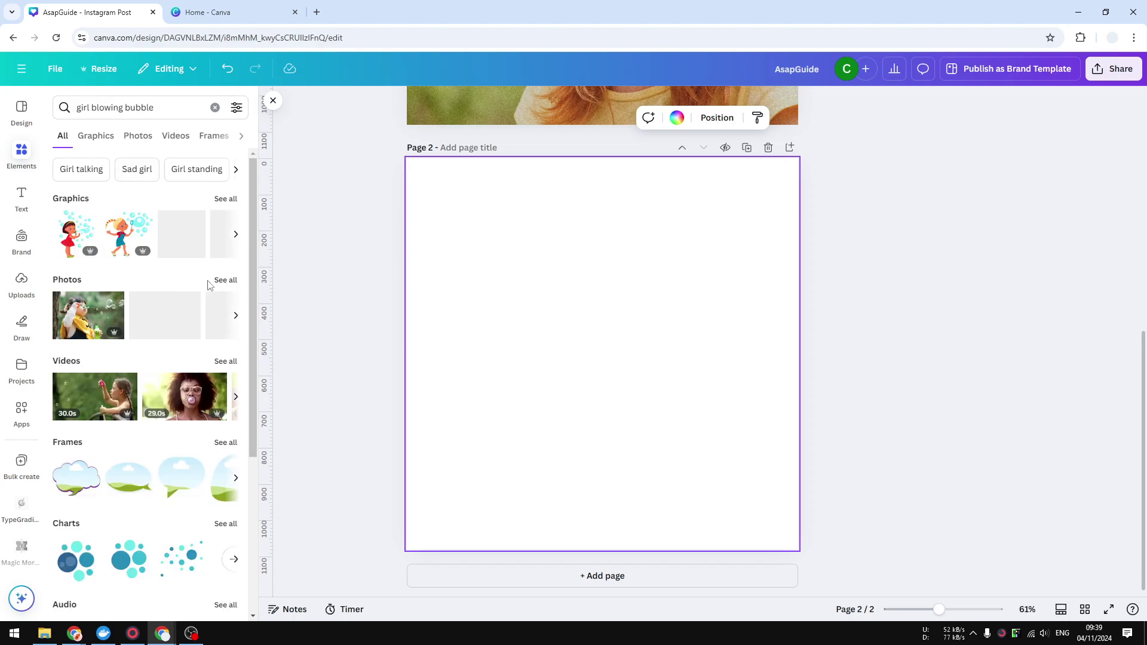
click(224, 279)
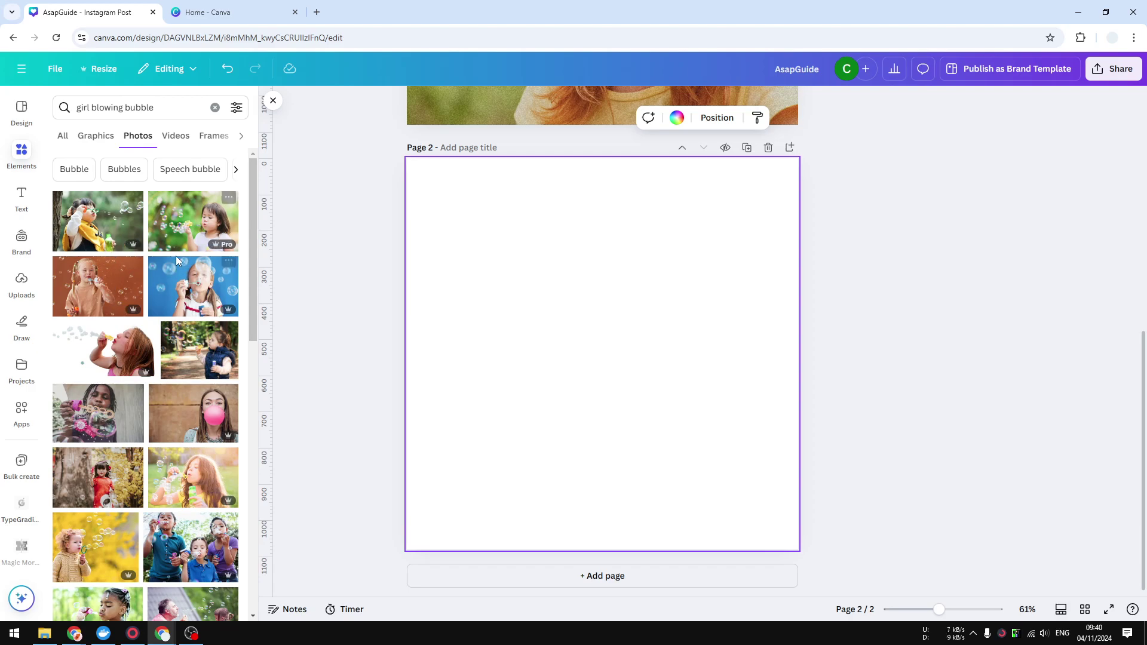
scroll(175, 256, down, 4)
scroll(180, 278, down, 4)
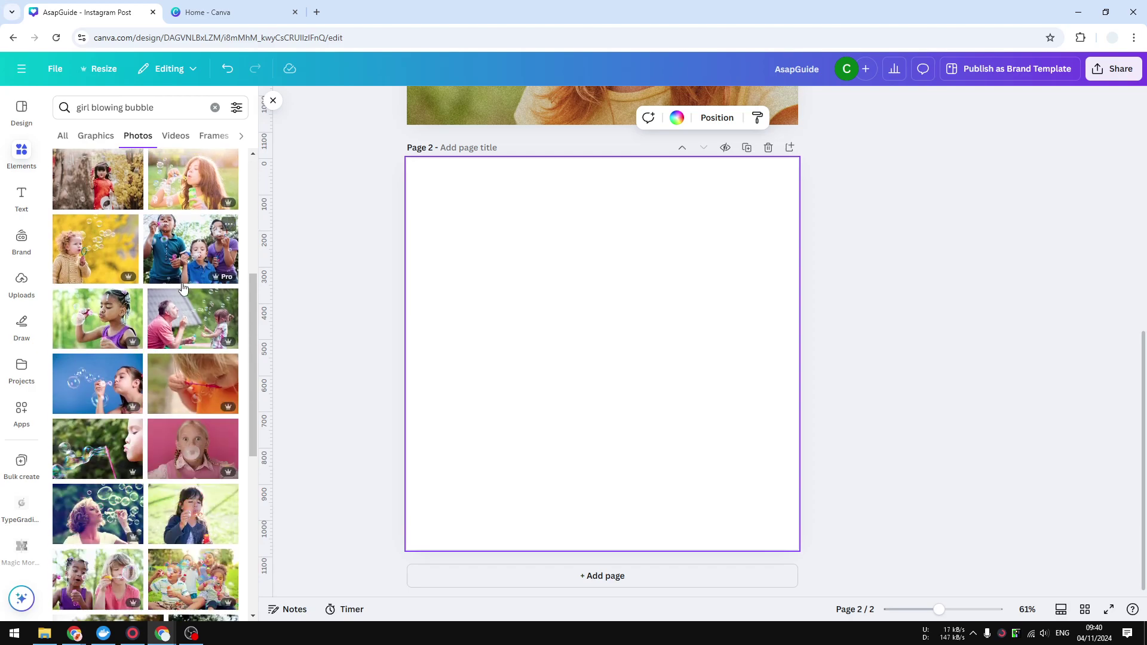
scroll(184, 287, up, 8)
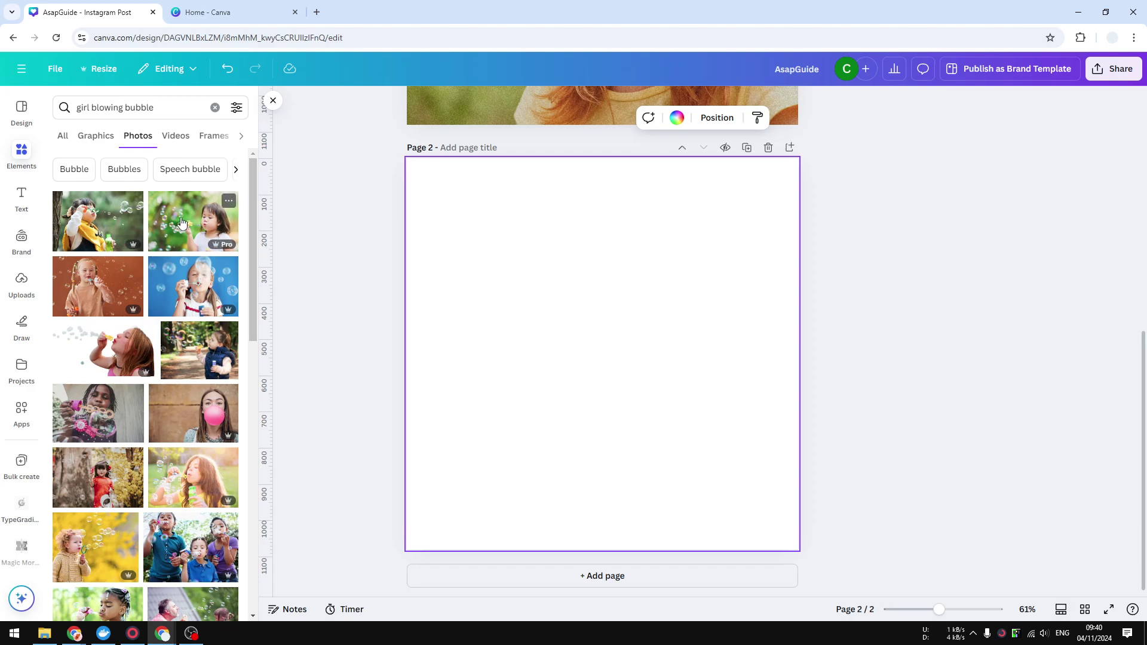
Add the girl-blowing-bubbles photo to page 2, enlarged and positioned to cover the page.
click(179, 225)
drag(759, 457, 924, 565)
drag(628, 404, 573, 360)
drag(811, 489, 893, 542)
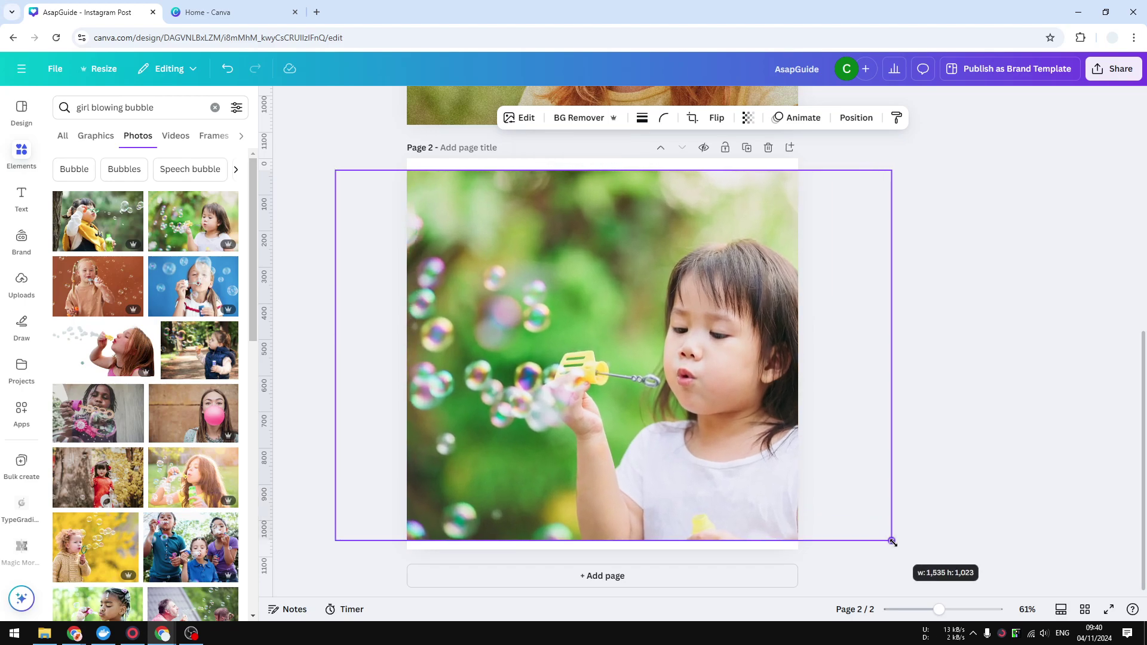
mouse_move(663, 319)
mouse_down()
mouse_move(603, 328)
mouse_move(594, 289)
mouse_up()
drag(281, 525, 269, 548)
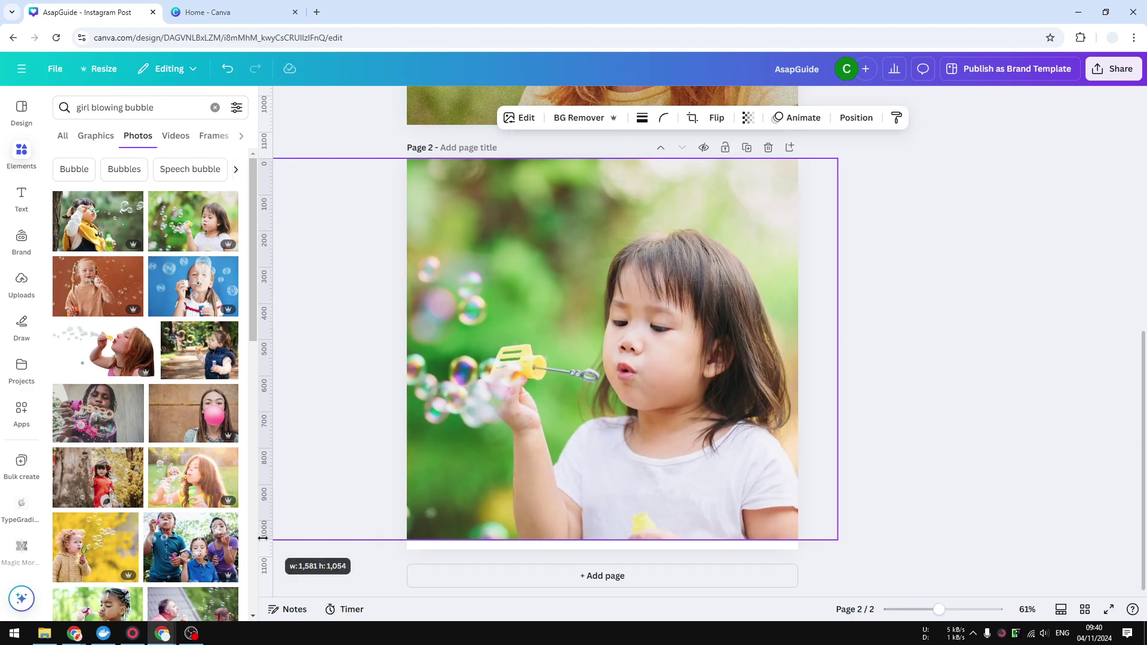
drag(628, 442, 647, 441)
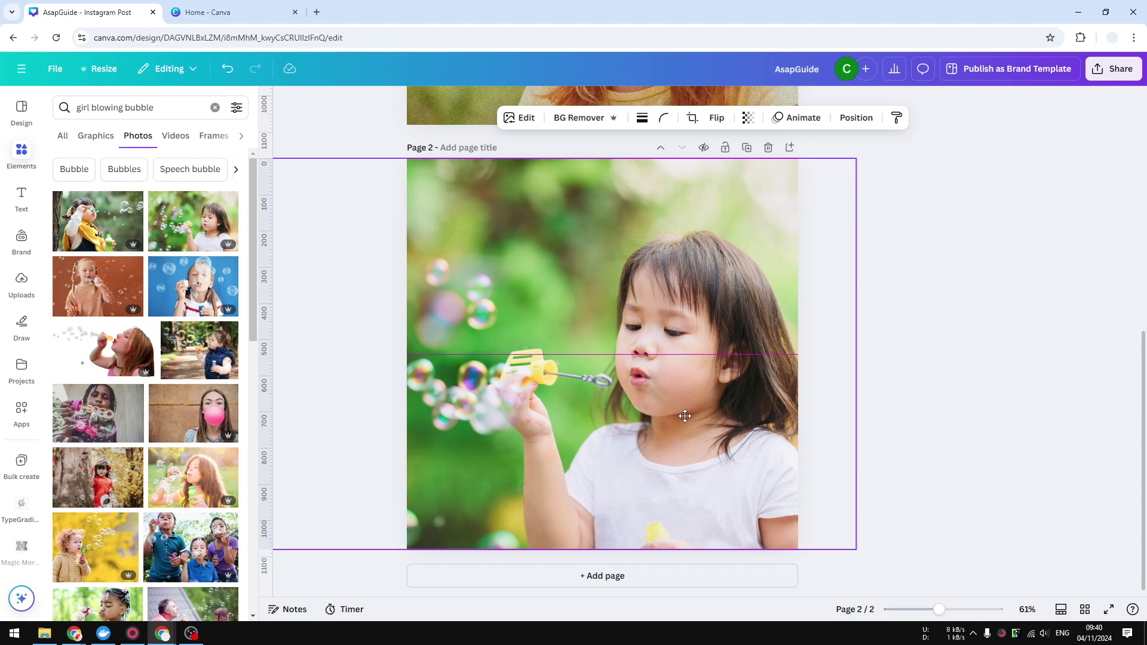
click(920, 416)
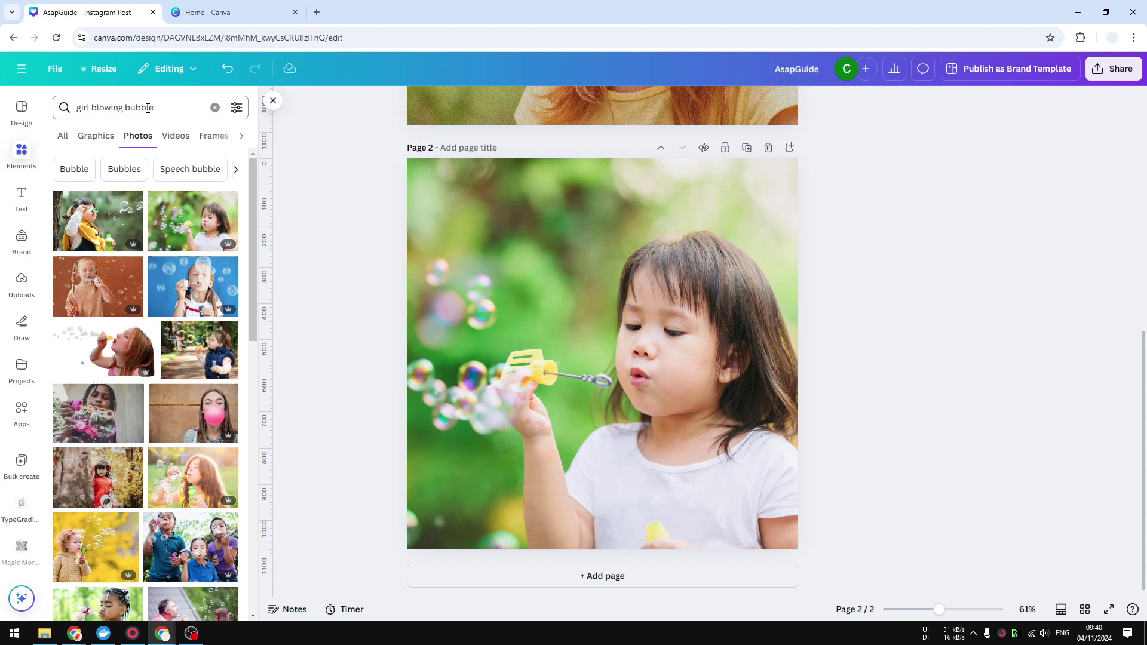
Replace the element search with 'grain texture' and run it.
triple_click(115, 108)
text(g)
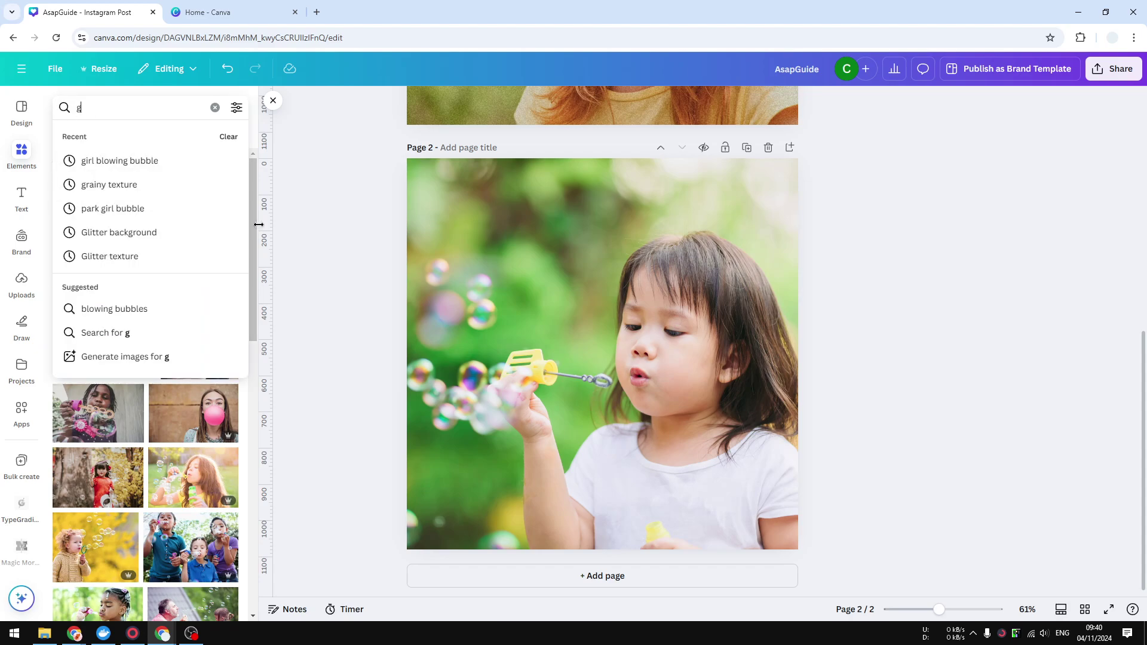
text(rain texture)
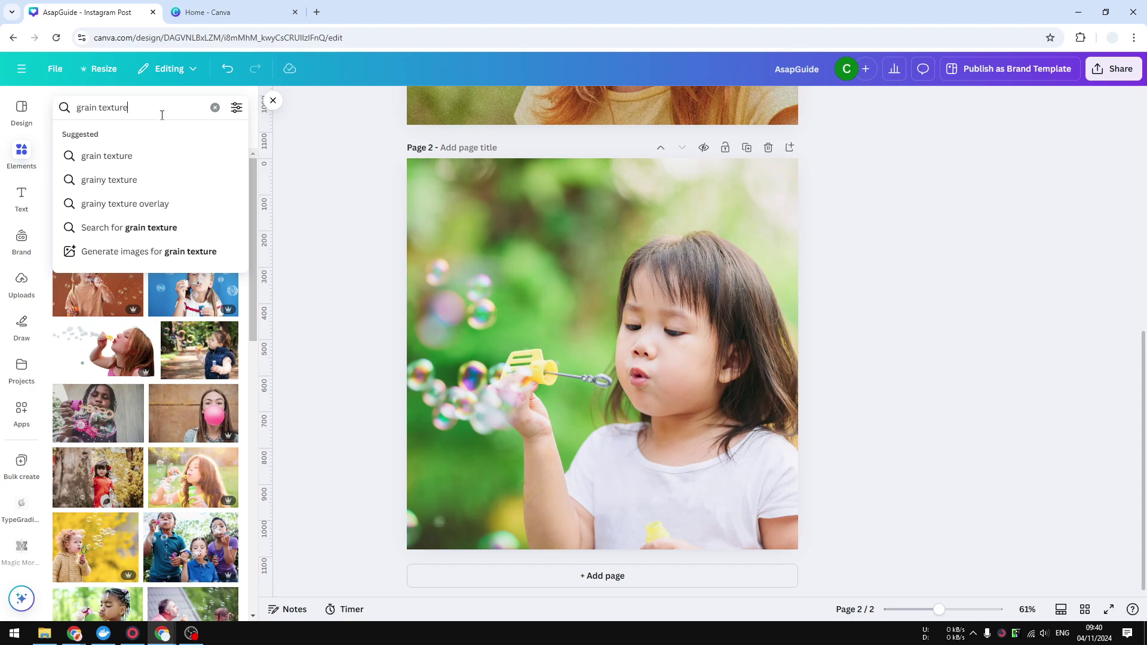
key(Return)
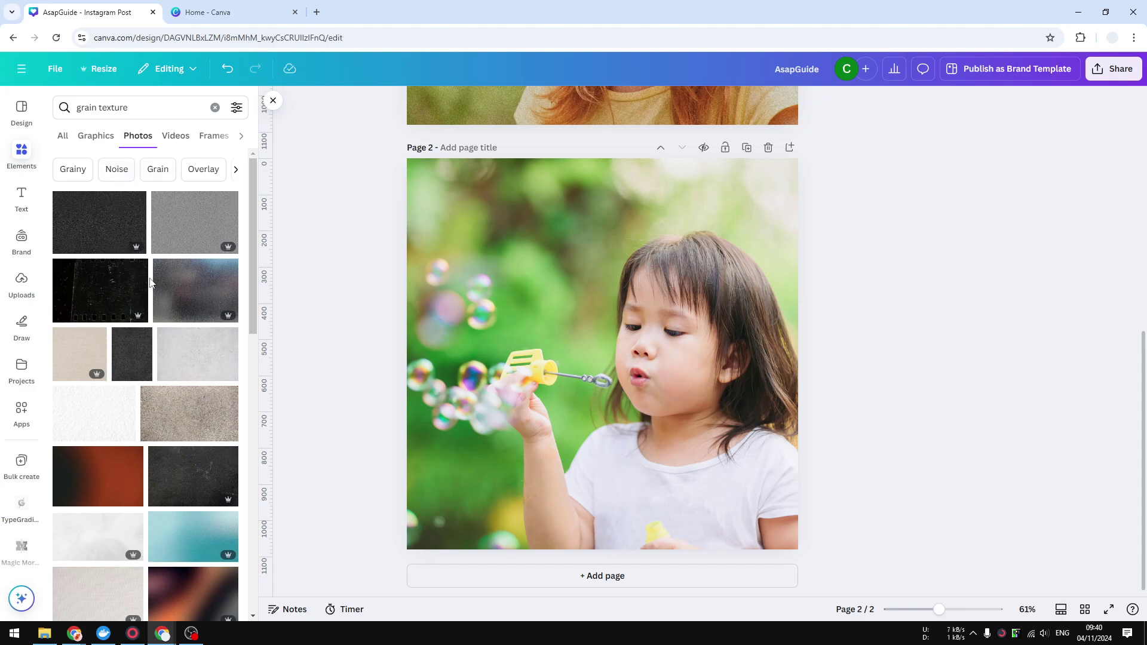
scroll(143, 251, down, 3)
scroll(151, 289, up, 3)
Move the grain texture to page 2's top-left corner and stretch it over the whole page.
click(98, 229)
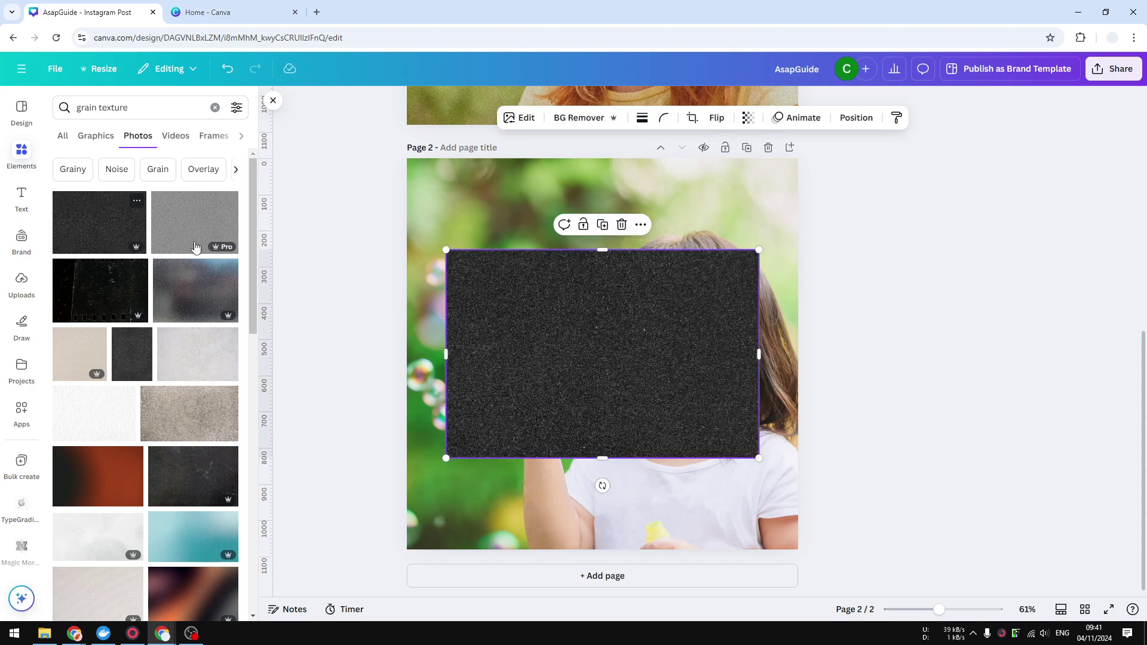
mouse_move(620, 364)
mouse_down()
mouse_move(585, 268)
mouse_move(568, 325)
mouse_move(622, 458)
mouse_move(579, 235)
mouse_up()
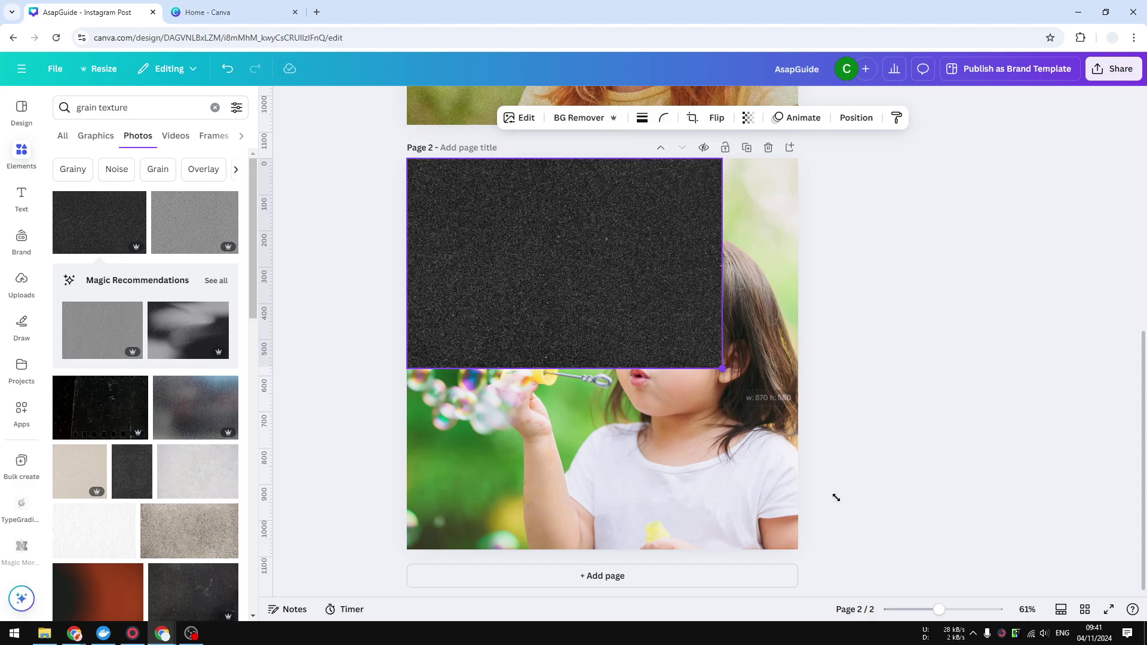
drag(722, 368, 990, 563)
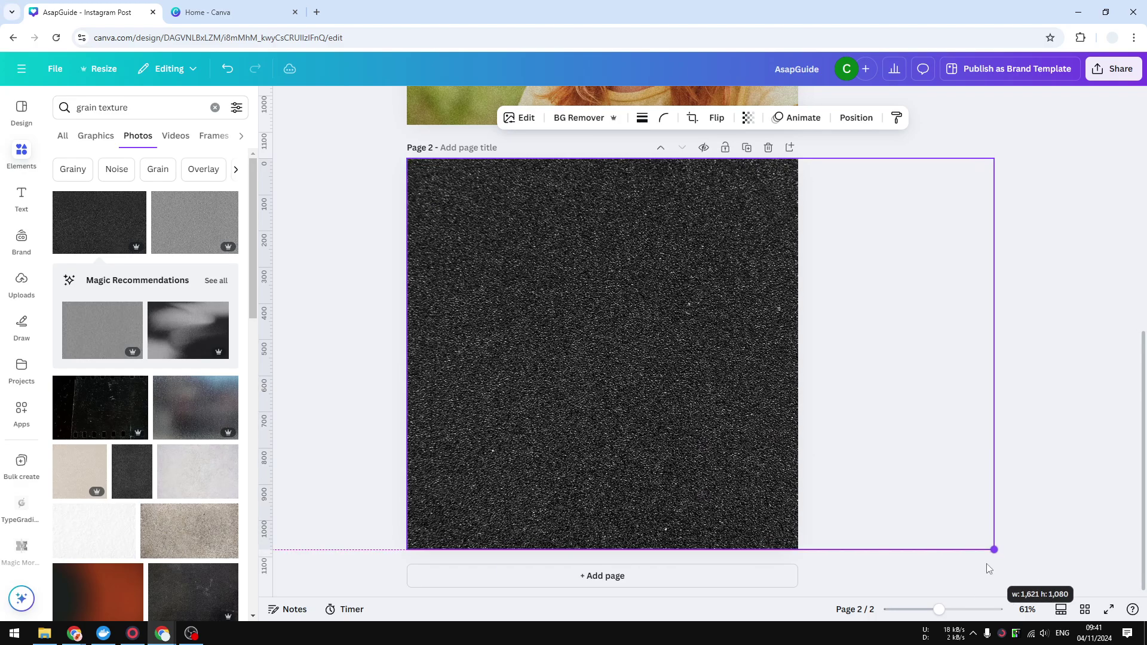
click(759, 410)
click(665, 366)
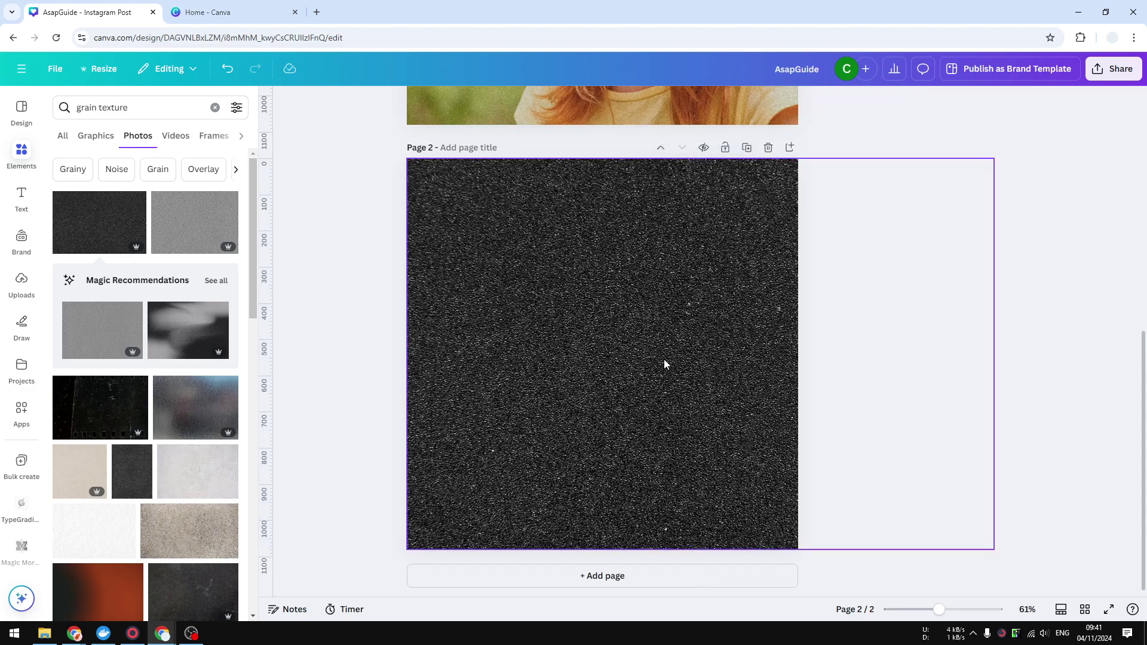
Set the grain texture's transparency to about 19.
click(747, 117)
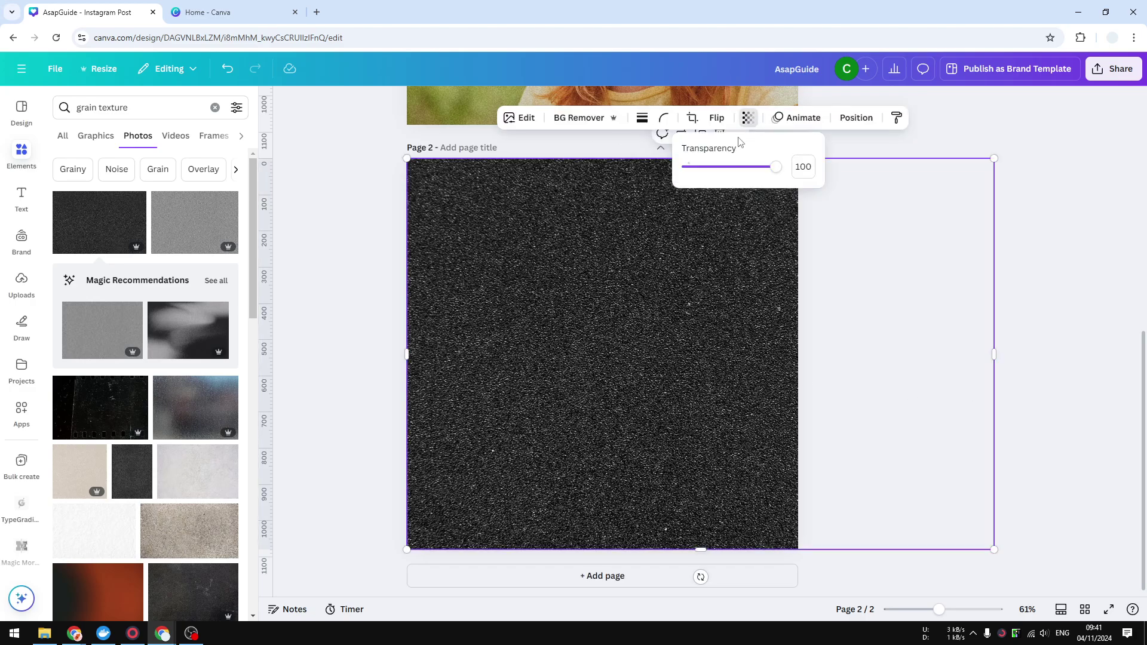
drag(778, 167, 695, 169)
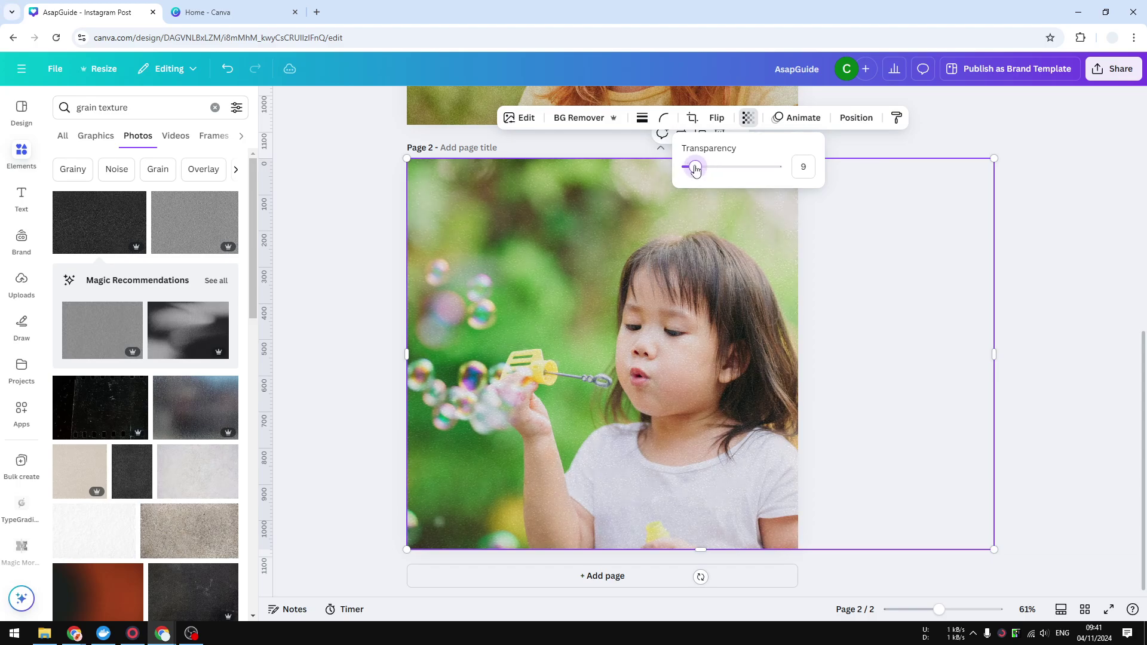
drag(694, 169, 703, 169)
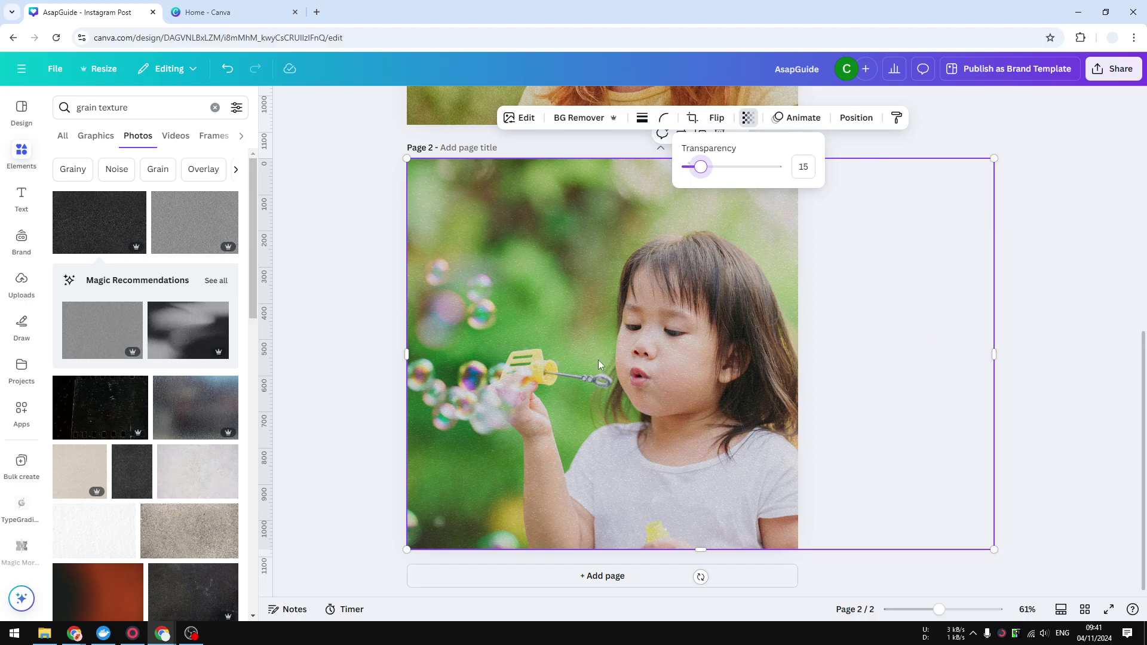
drag(700, 166, 703, 171)
drag(702, 168, 707, 170)
click(997, 321)
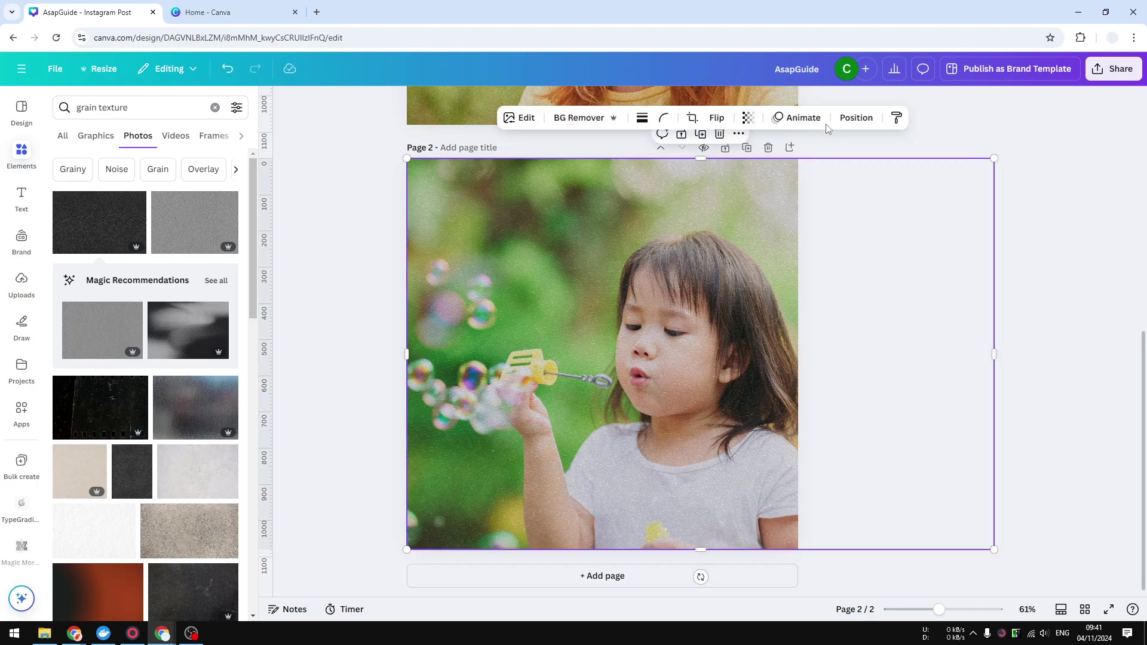
Select the bubbles photo beneath the texture through the layers list and open its edit options.
click(857, 117)
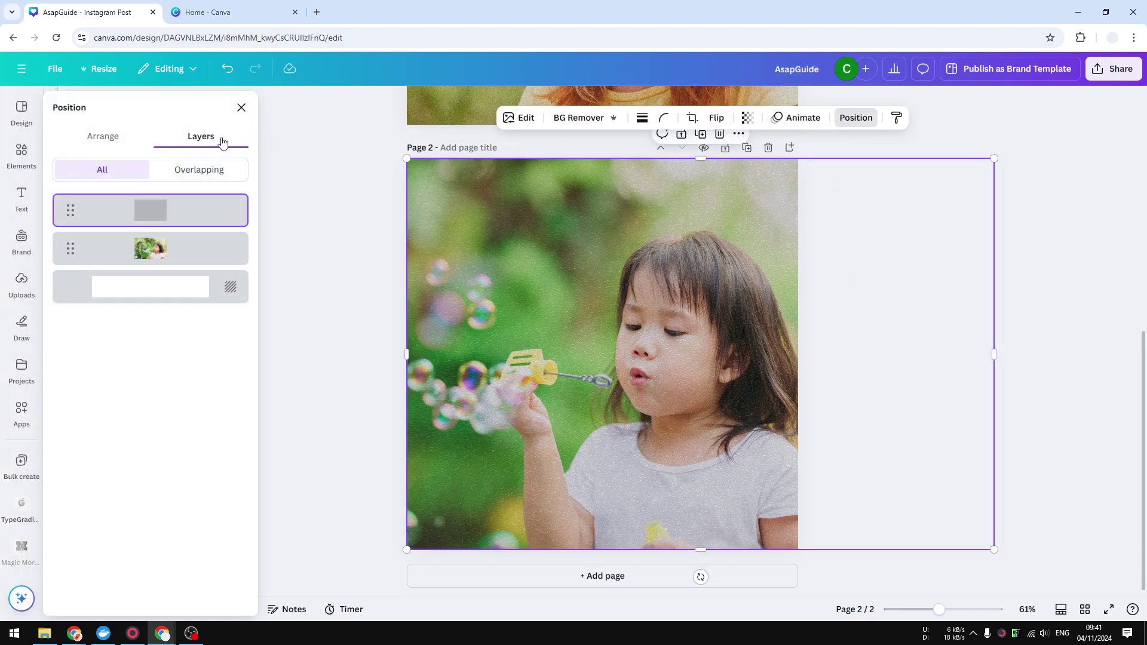
click(175, 255)
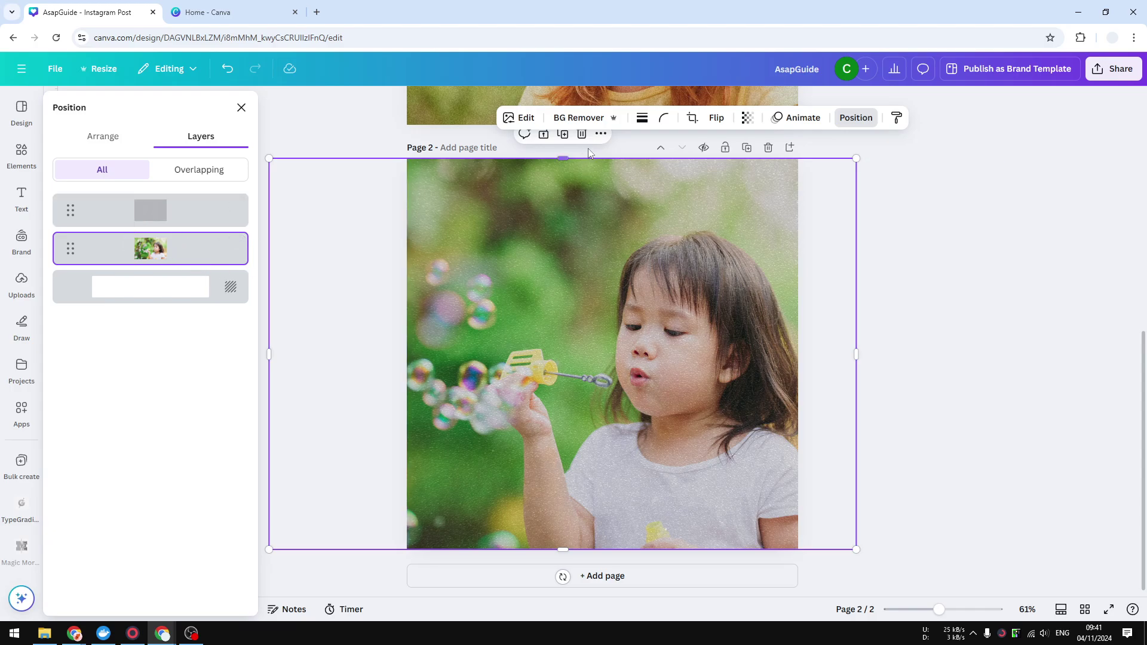
click(522, 117)
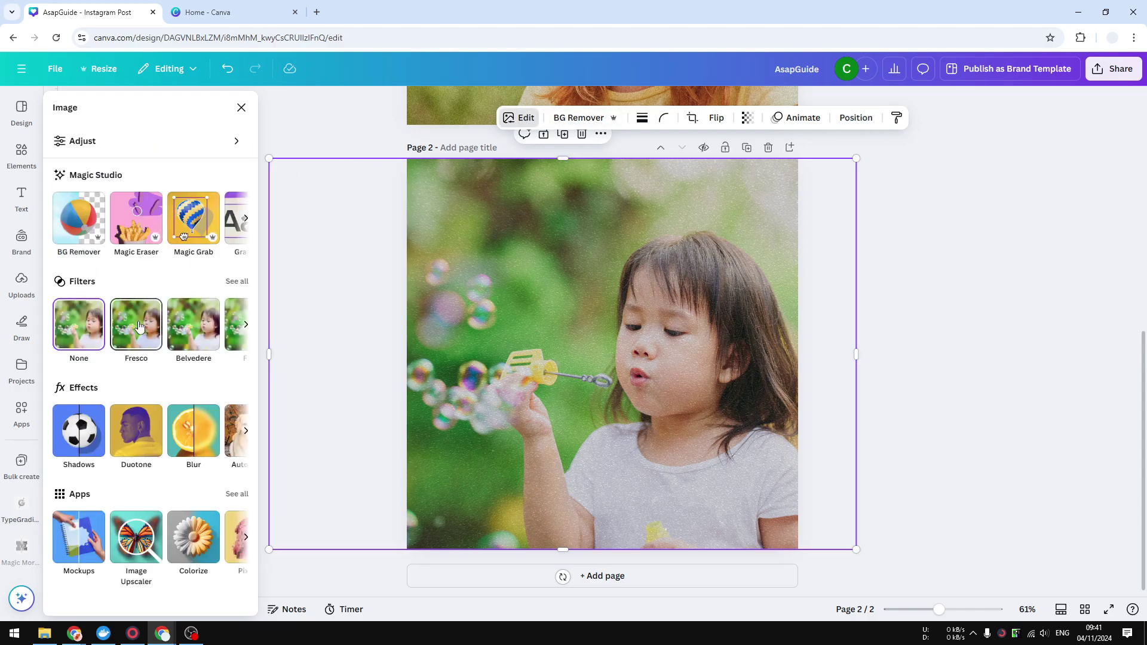
Adjust the bubbles photo to brightness 21, highlights 20 and whites 10.
click(129, 143)
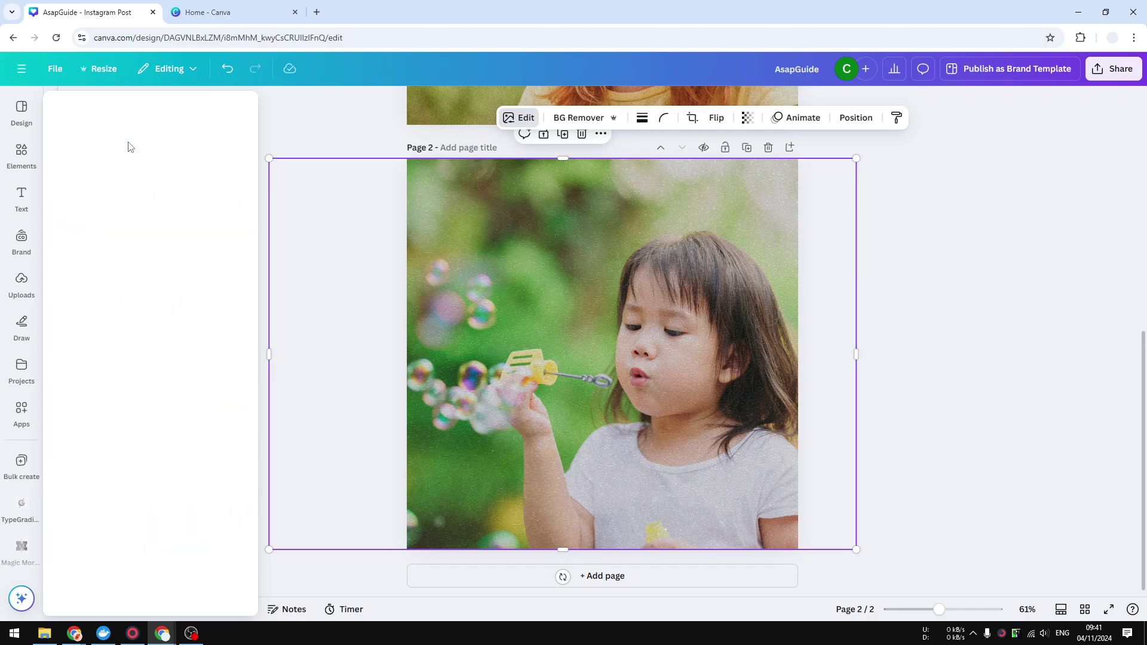
scroll(152, 329, down, 2)
drag(127, 267, 143, 268)
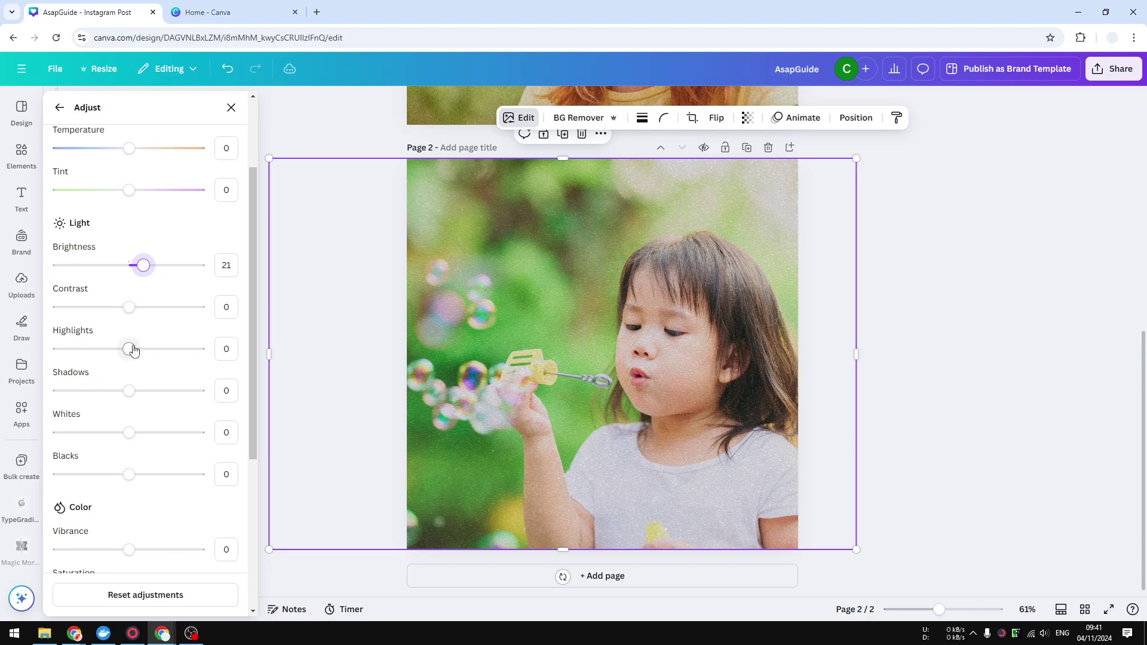
drag(131, 349, 144, 351)
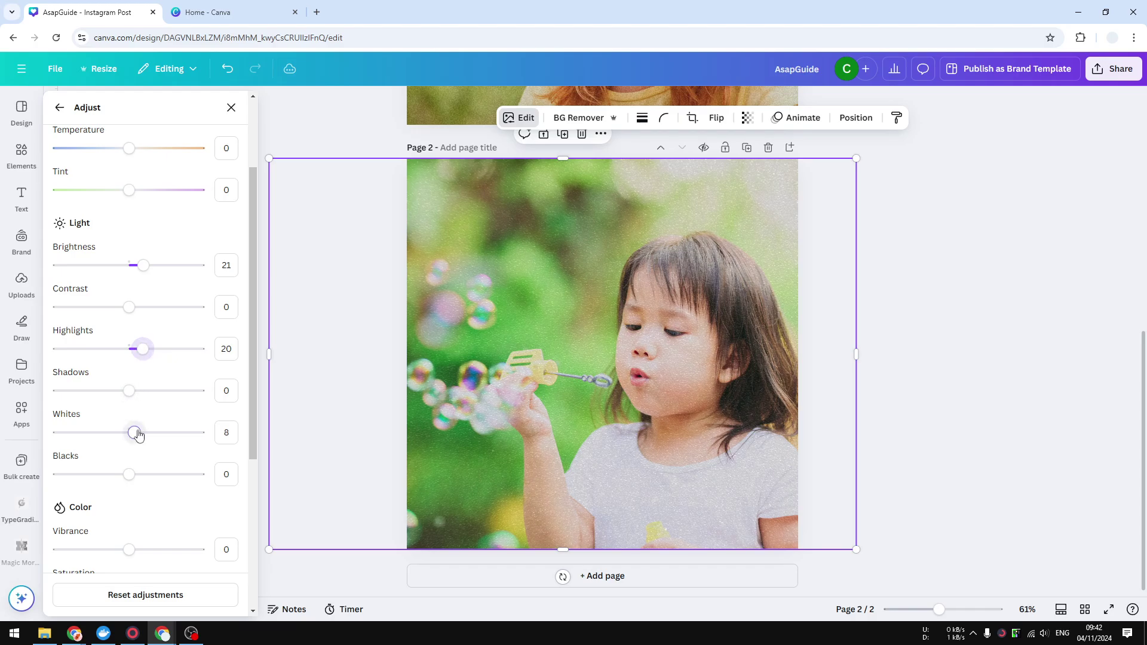
drag(130, 433, 136, 434)
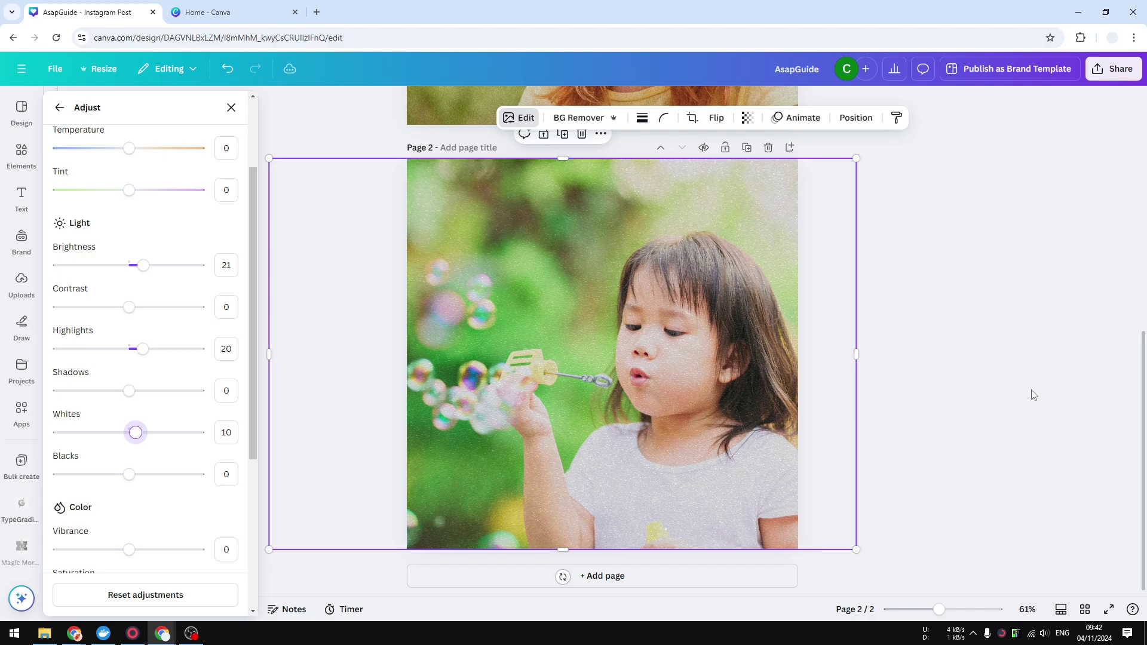